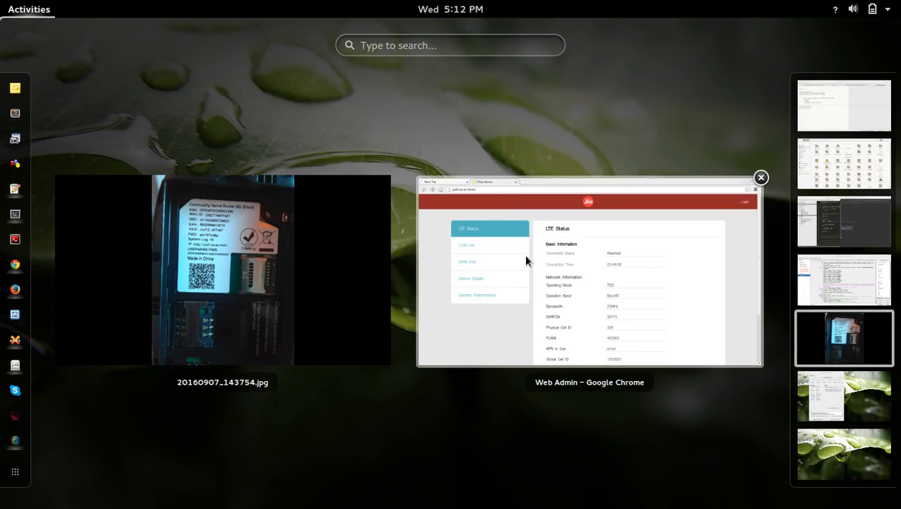
Step: Duplicate the Web Admin tab in Chrome and navigate it to the router address 192.168.1.1
click(524, 254)
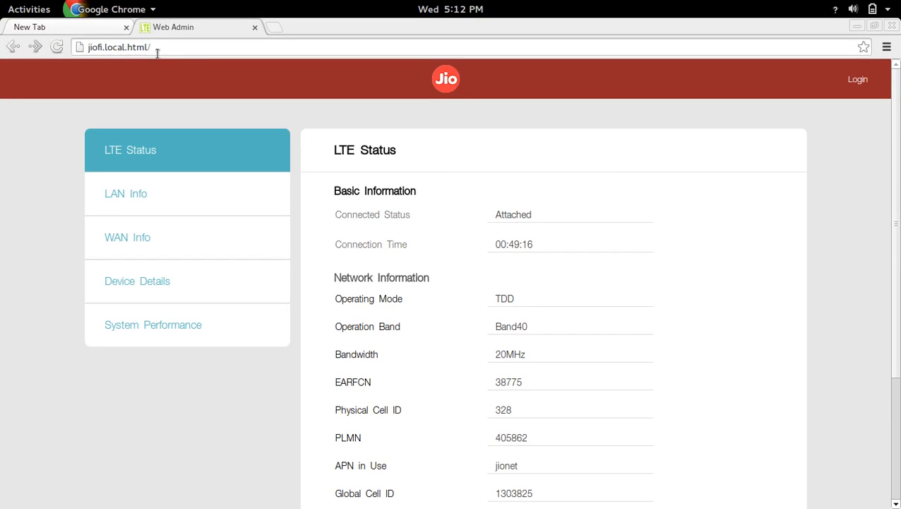
click(272, 27)
key(ctrl+v)
key(Return)
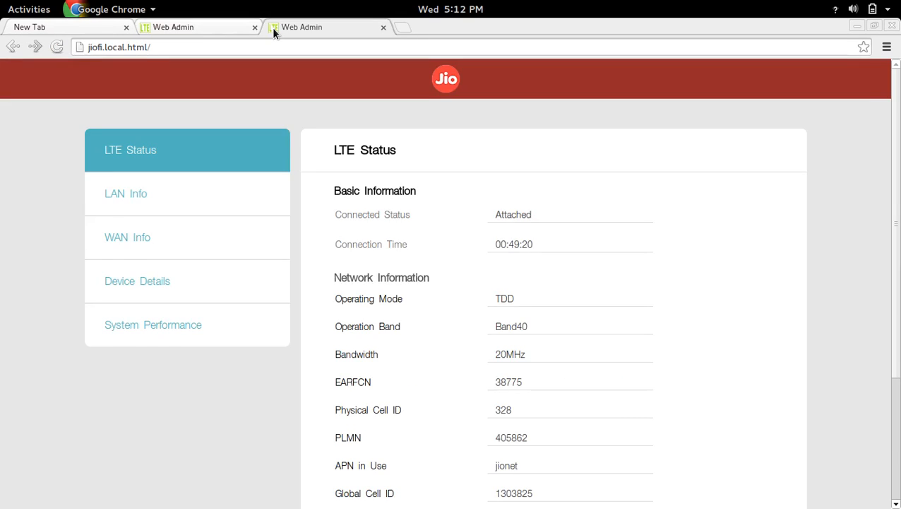
click(286, 46)
key(ctrl+a)
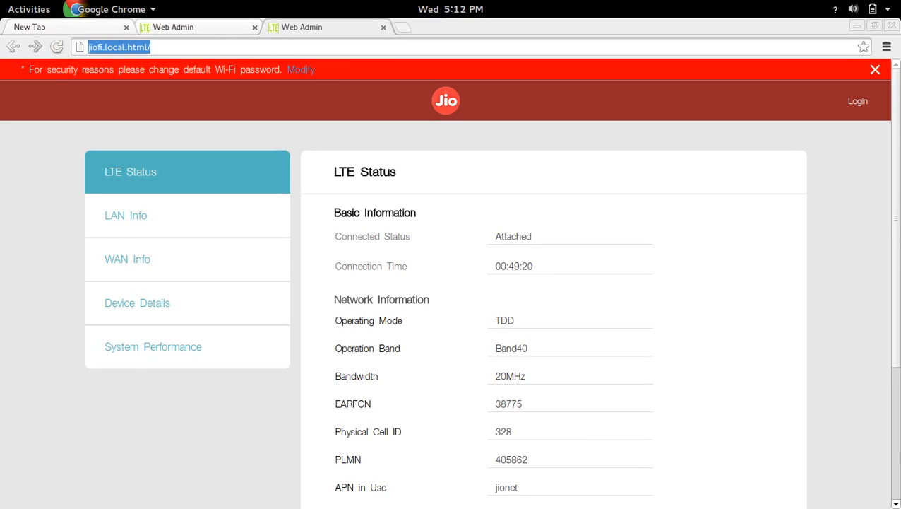
text(192.168.1.1)
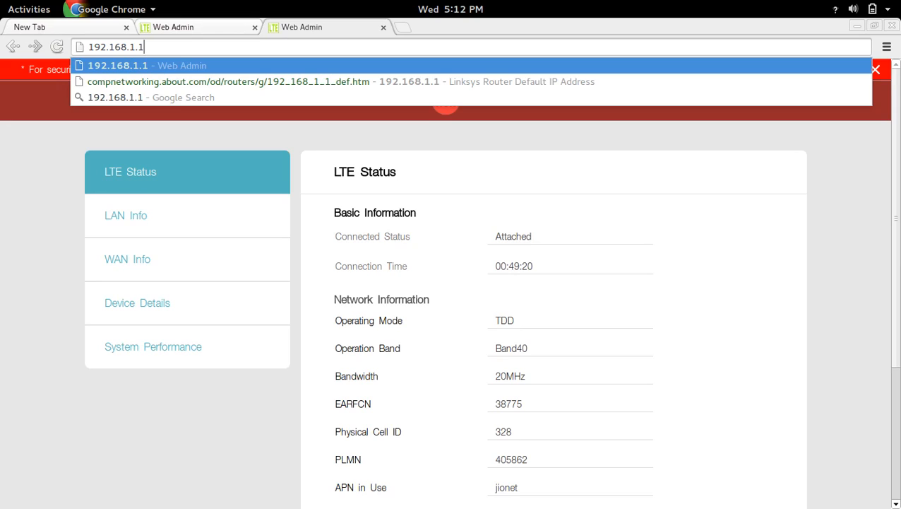
key(Return)
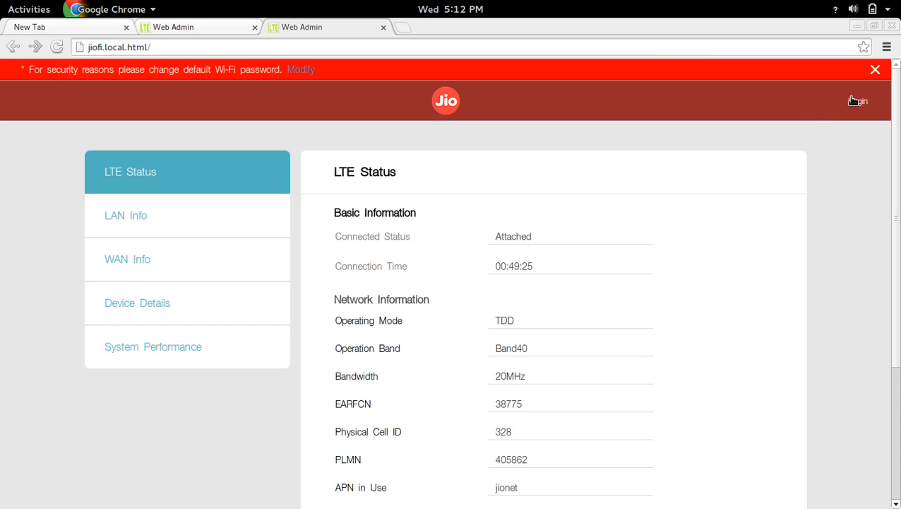
Step: Log in as administrator using the username and password from the router label photo
click(856, 100)
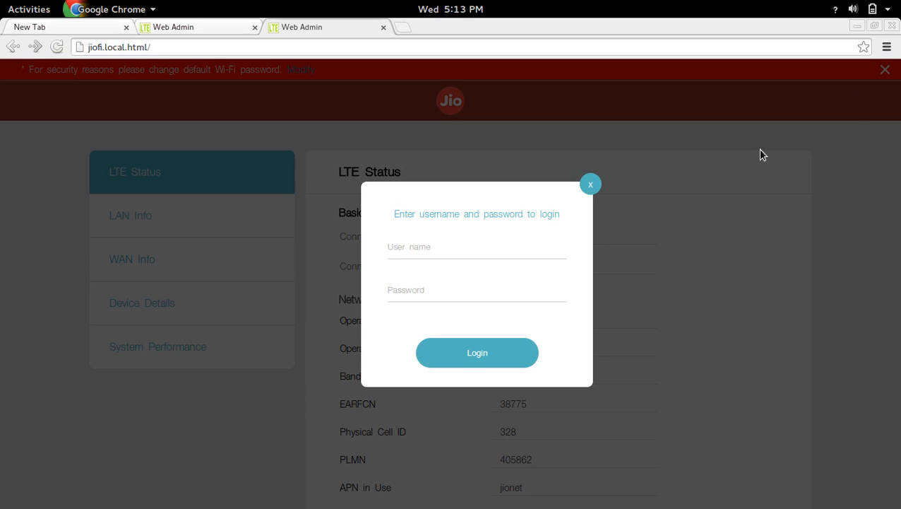
key(super)
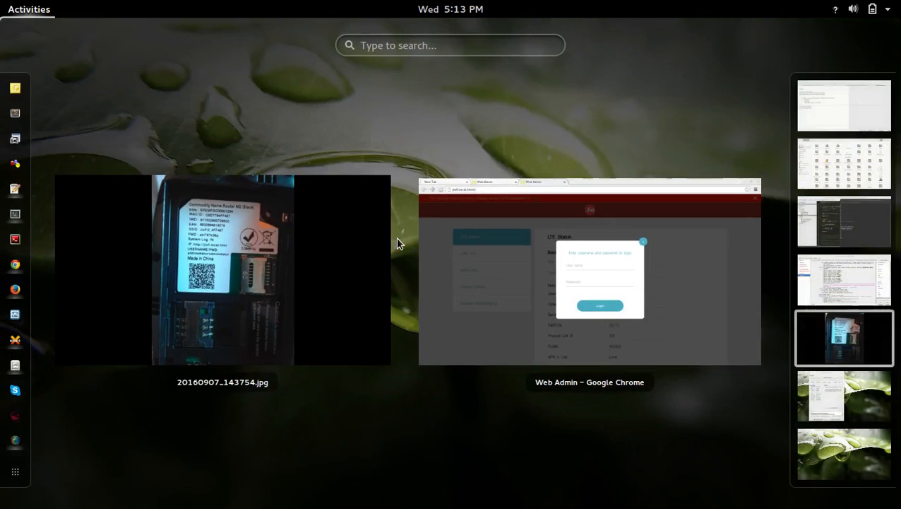
click(643, 269)
text(a)
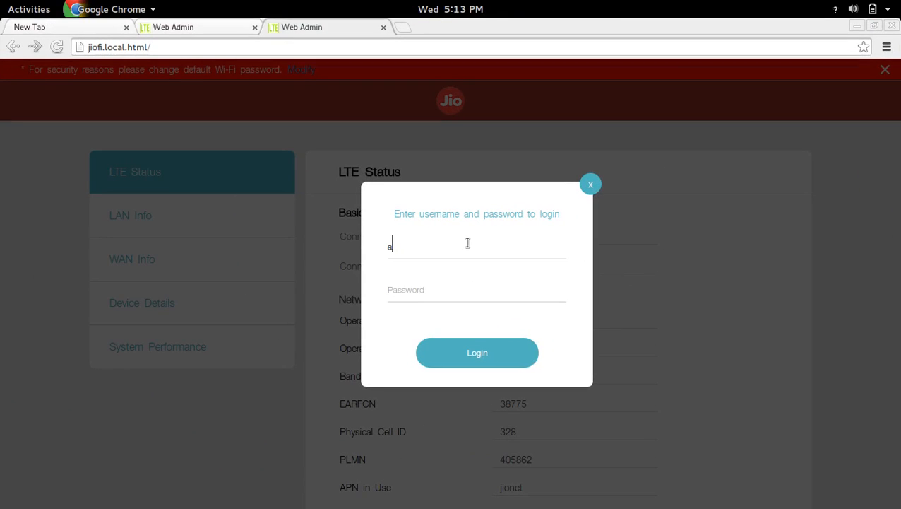
text(dministrator)
key(Tab)
text(administra)
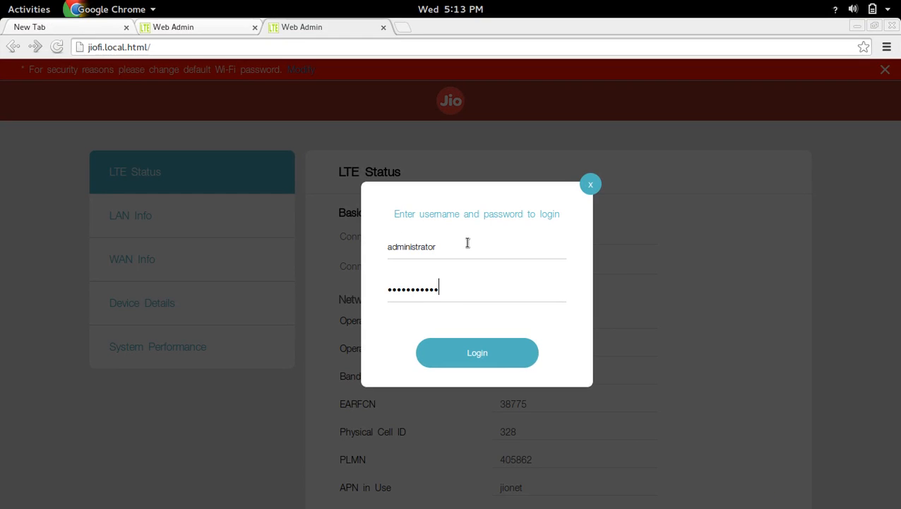
text(tor)
key(Return)
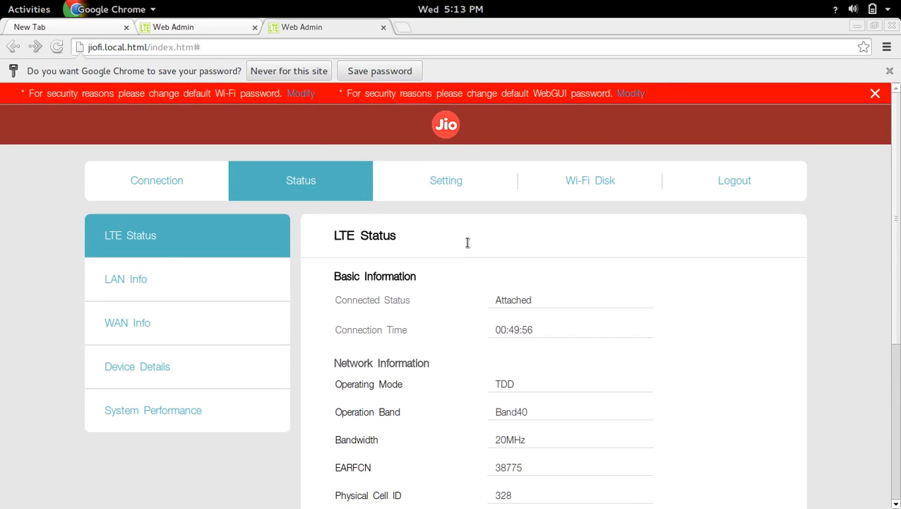
Step: Go to Setting and show the Network settings page with the MAC address filter option
click(447, 182)
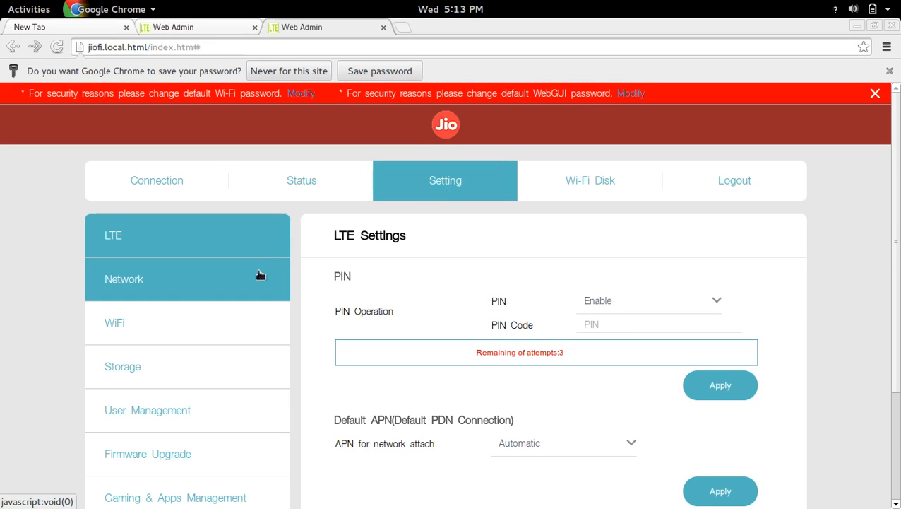
click(190, 279)
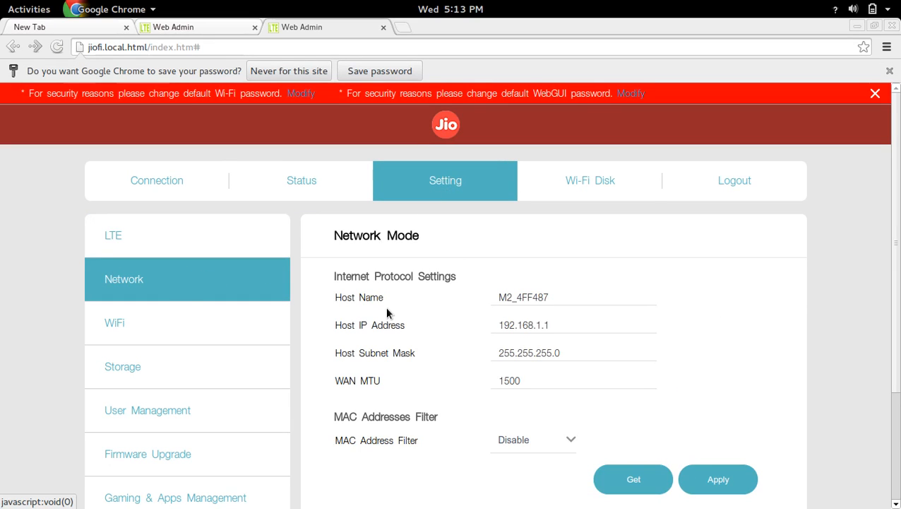
scroll(385, 306, down, 3)
scroll(388, 309, up, 1)
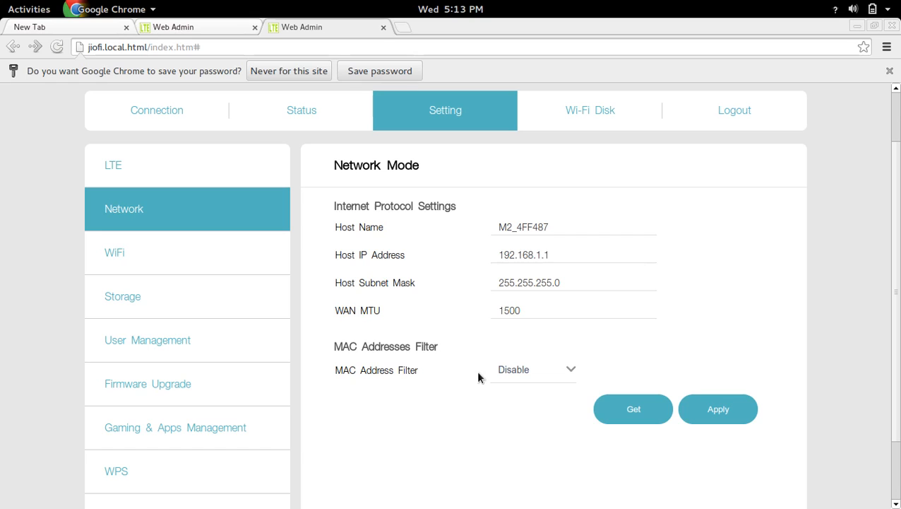
Step: Set MAC Address Filter to Enable in Allow mode, view the Add MAC Filter dialog, then cancel it
click(568, 369)
click(535, 401)
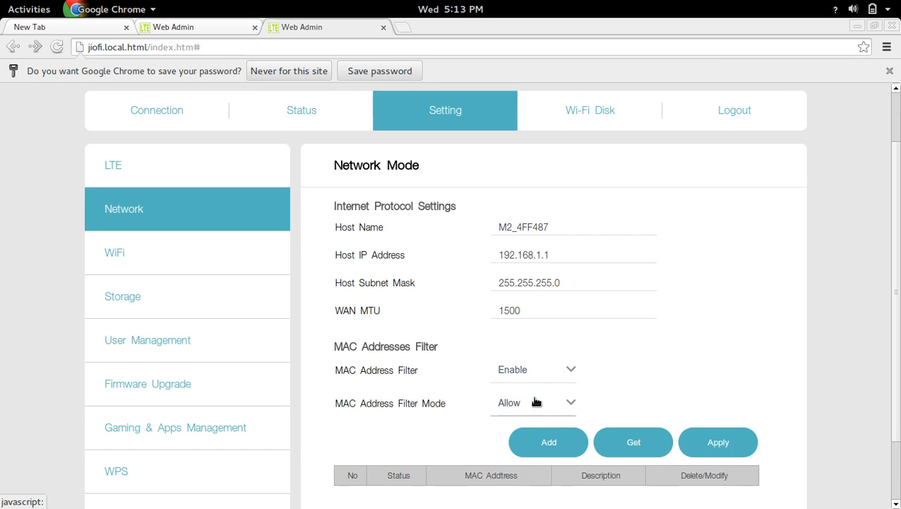
scroll(535, 402, down, 2)
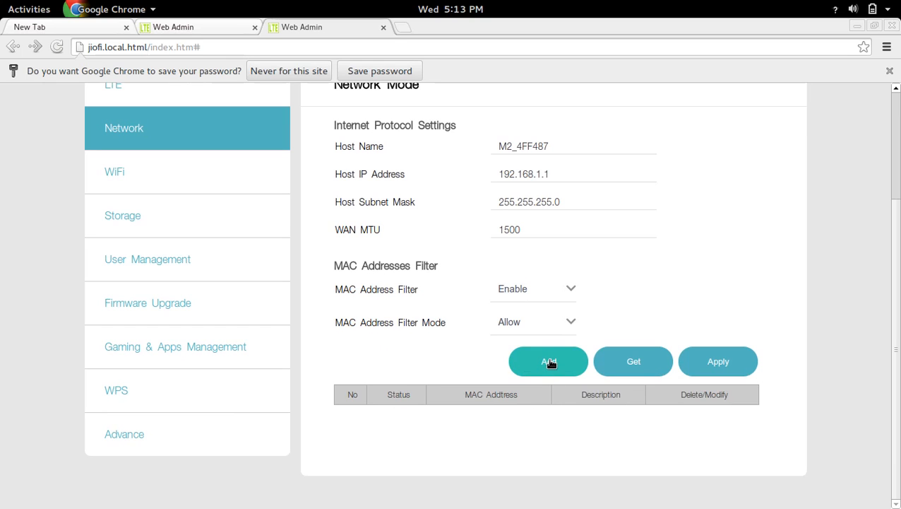
click(550, 361)
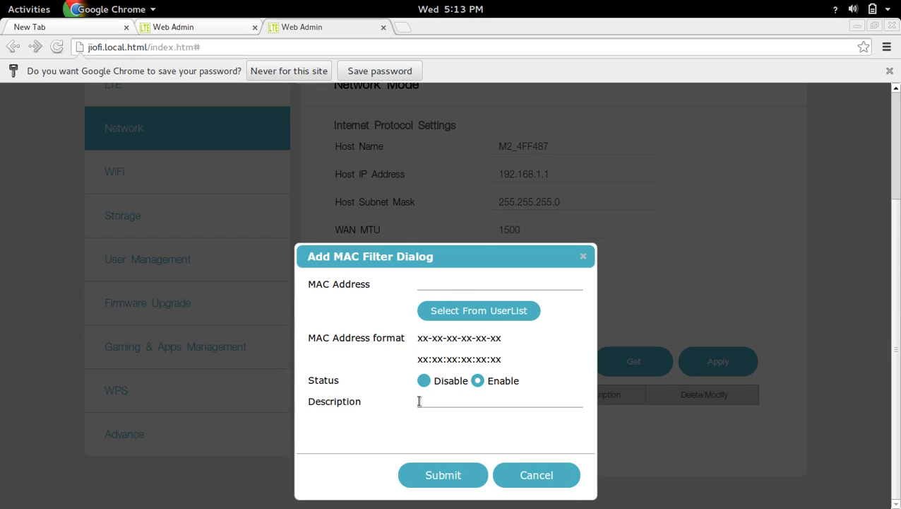
click(538, 475)
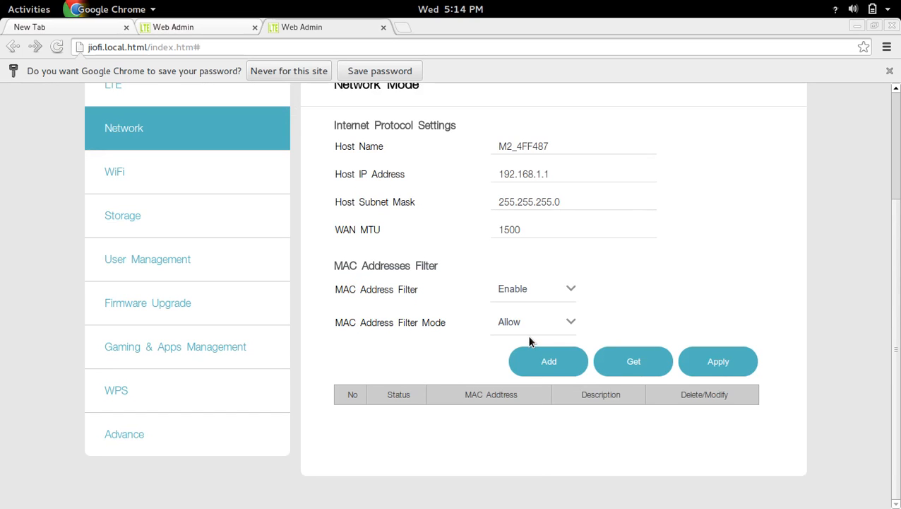